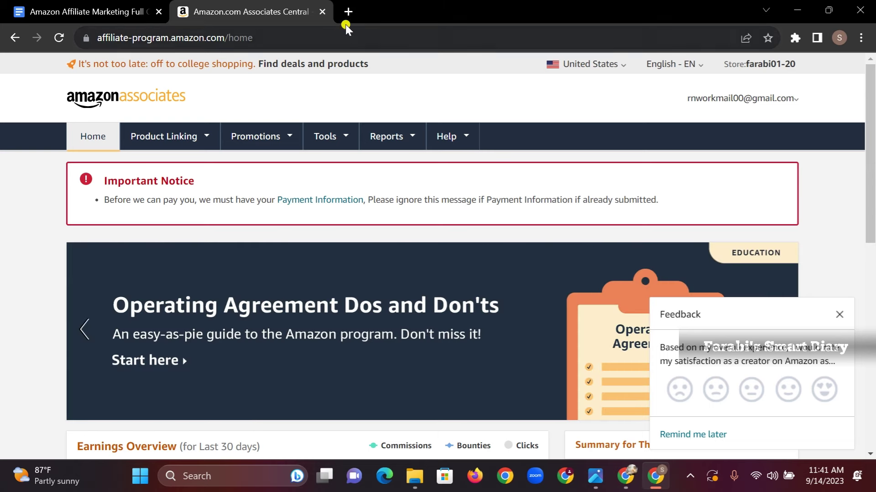
Load amazon.com in a new tab and go to Your Account's Login & security page.
click(348, 12)
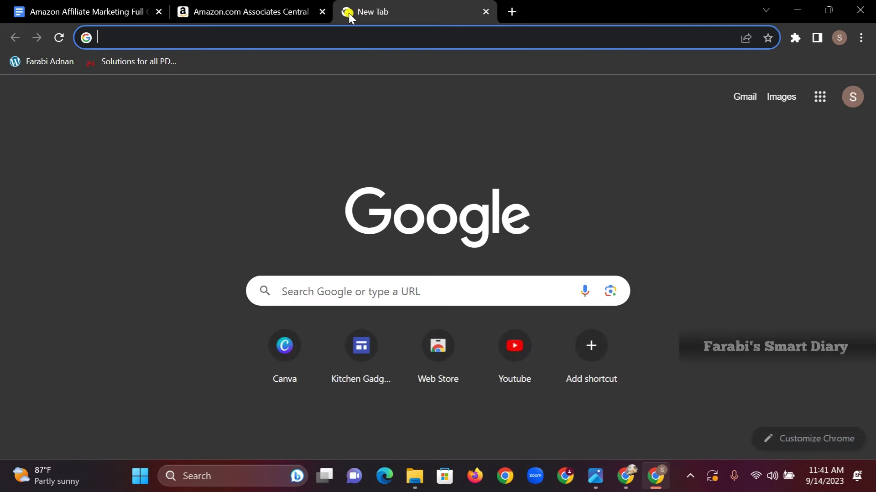
text(a)
key(Return)
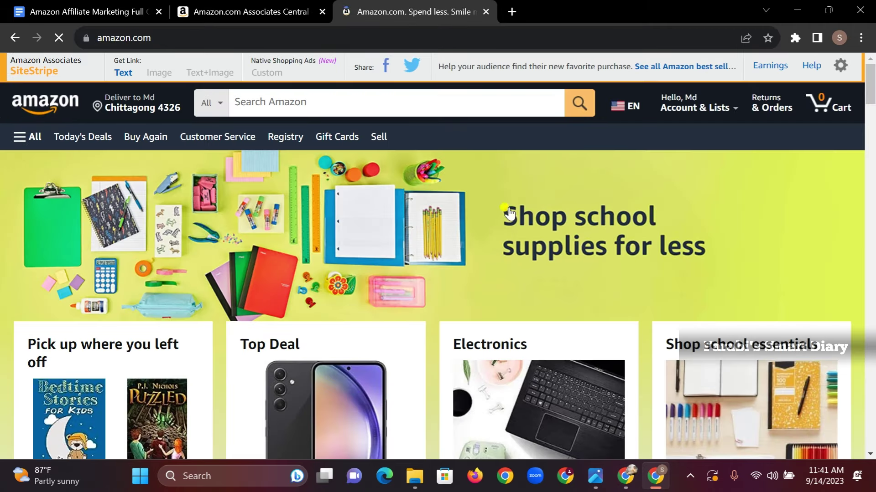
mouse_move(689, 110)
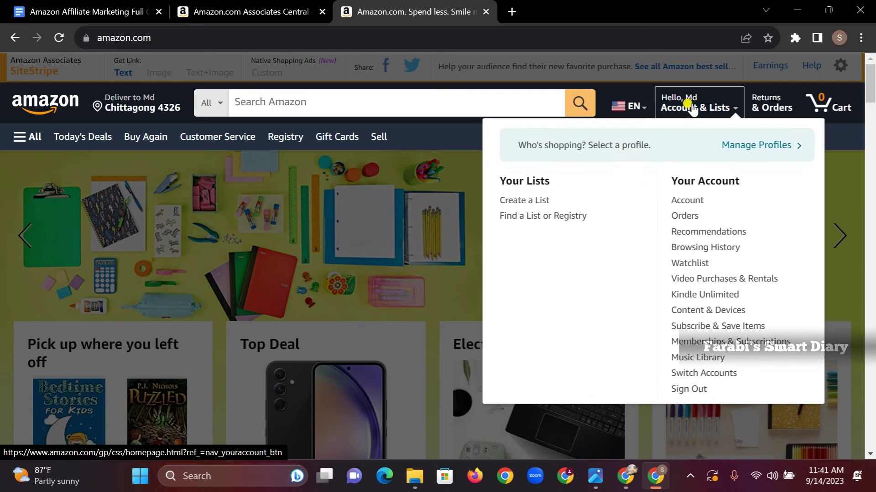
click(687, 201)
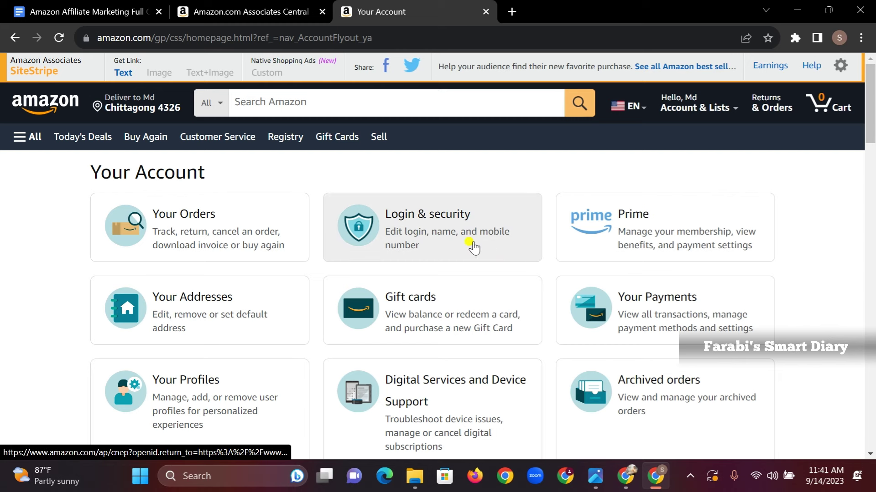
click(415, 233)
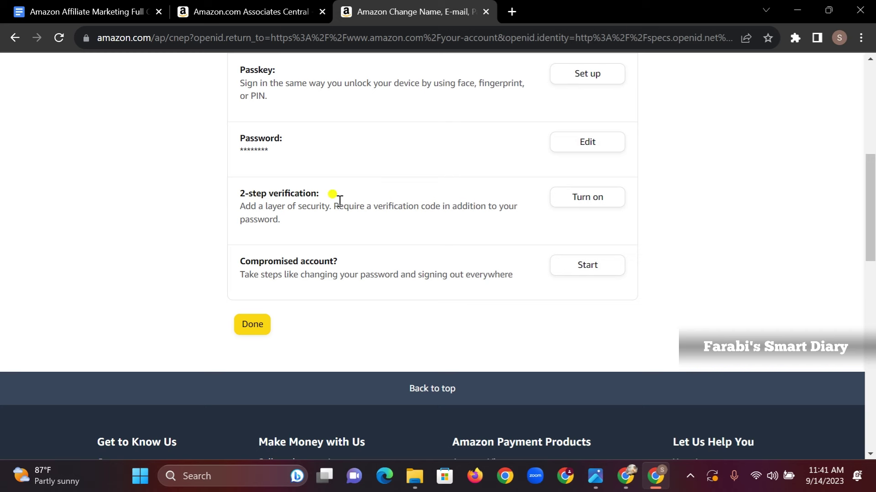
Turn on 2-step verification and get started, reaching the Step 1 of 2 enrollment page.
click(588, 199)
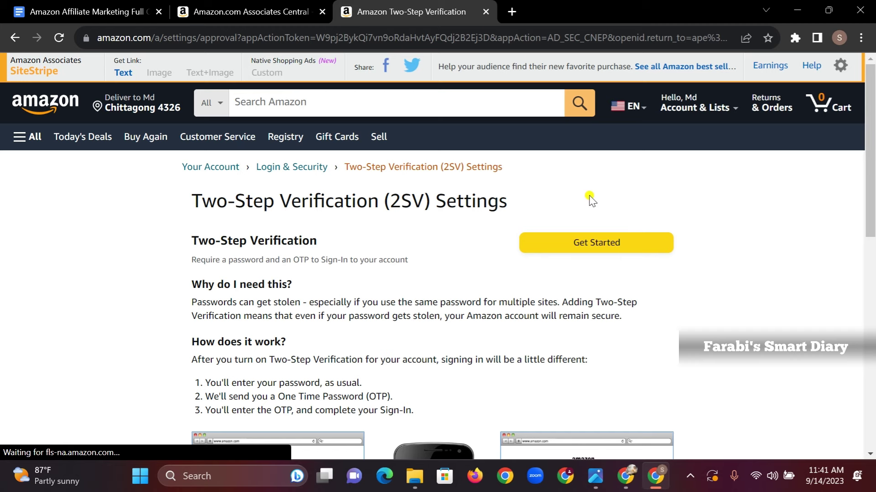
scroll(398, 240, down, 3)
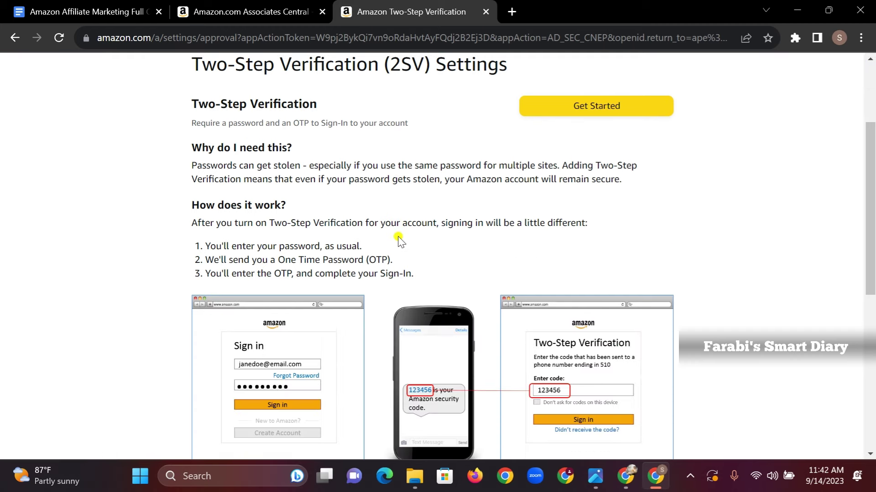
click(603, 112)
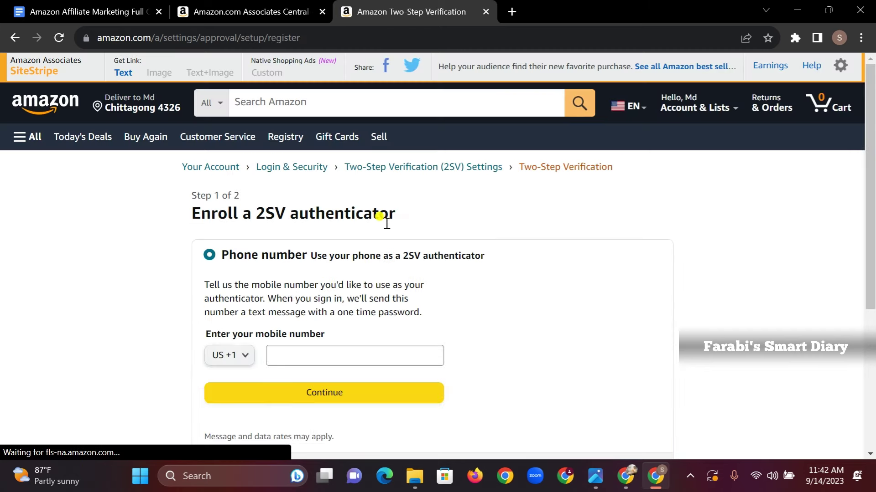
scroll(385, 219, down, 5)
scroll(300, 172, up, 2)
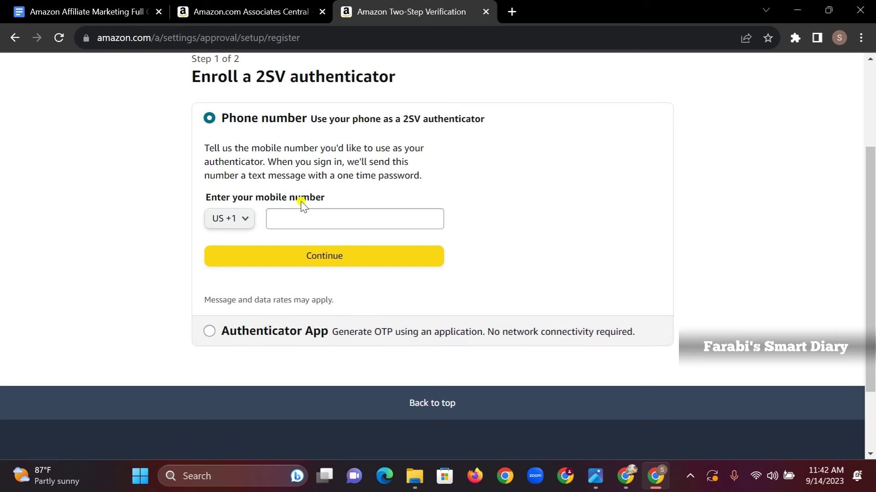
Choose the Authenticator App option, enter the app's one-time code and verify it.
click(208, 333)
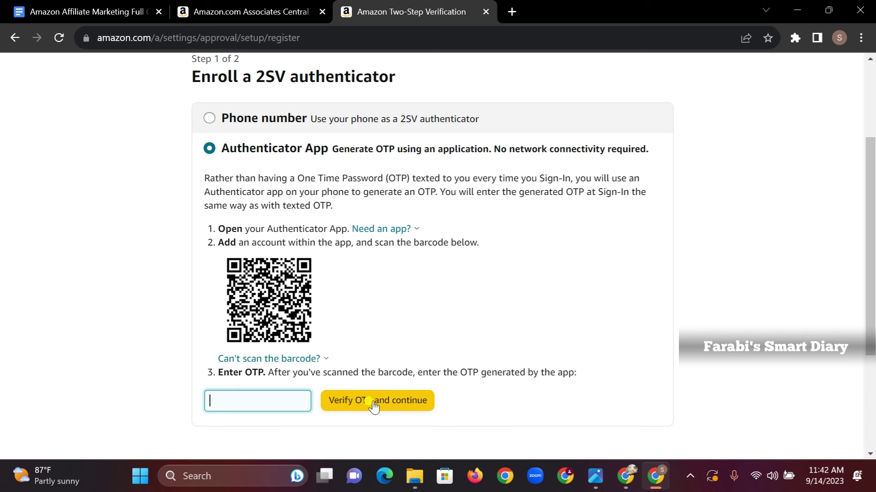
click(365, 402)
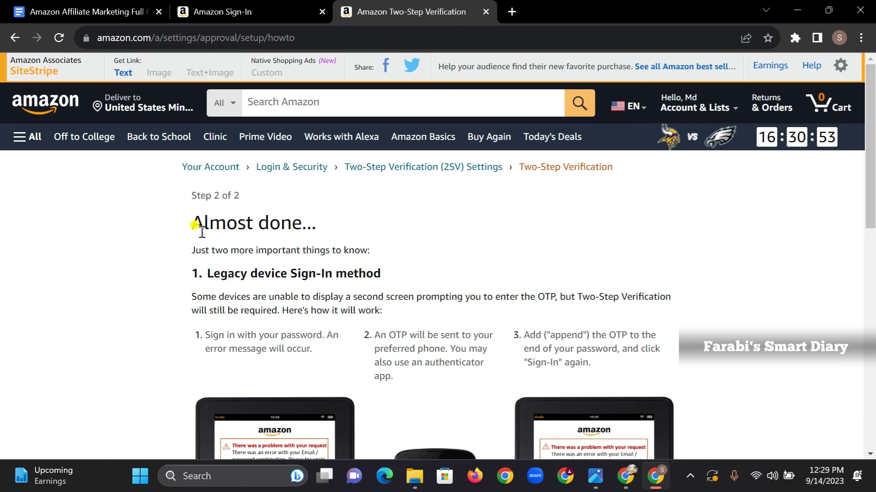
Tick 'Don't require OTP on this browser' on the final two-step setup page.
scroll(273, 206, down, 2)
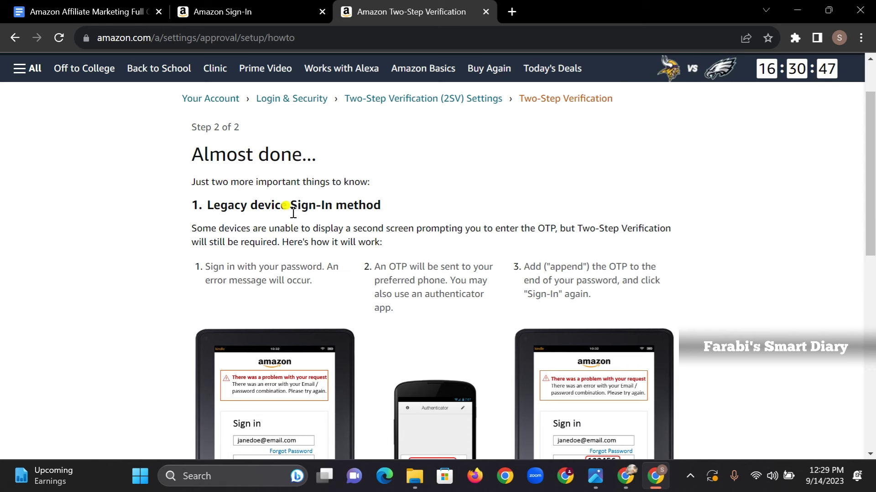
scroll(365, 220, down, 3)
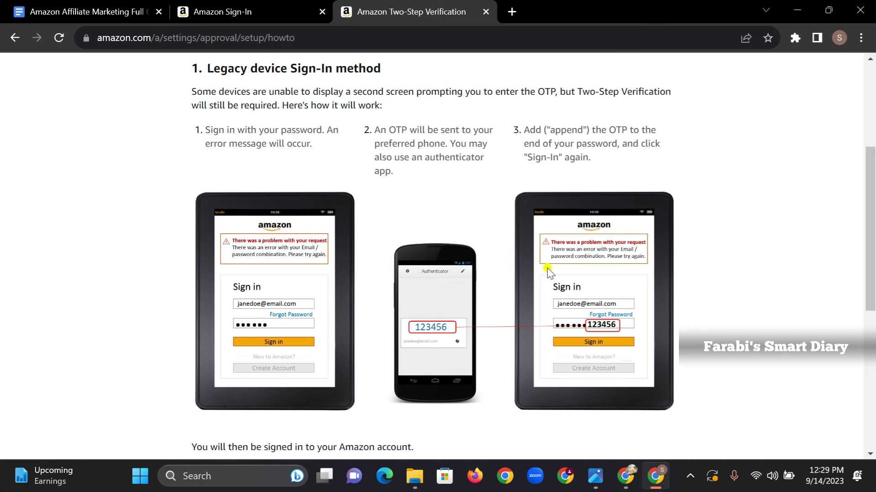
scroll(372, 292, down, 4)
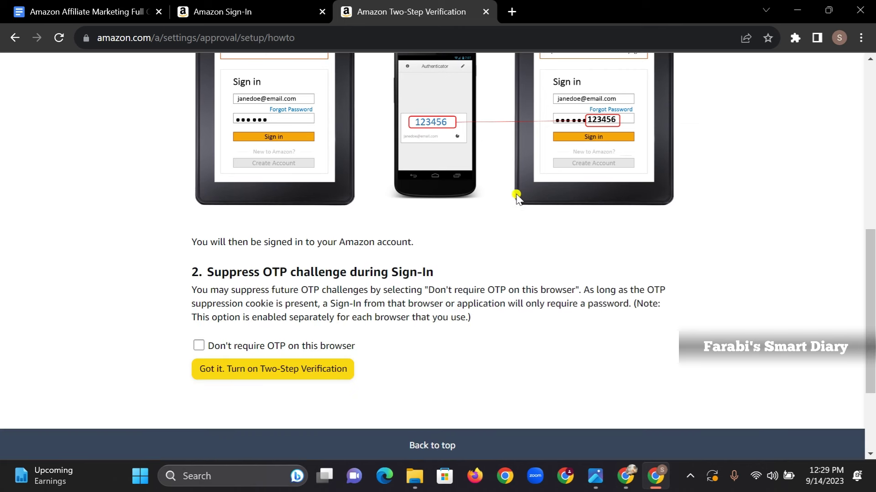
click(201, 346)
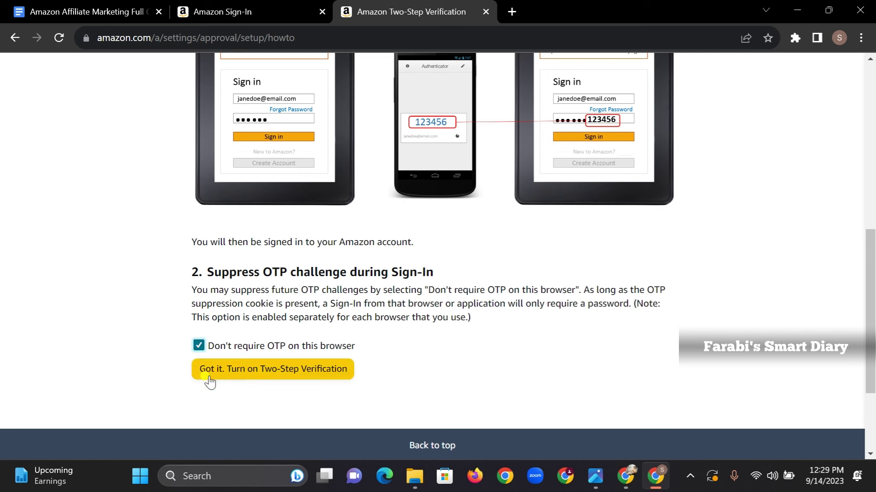
Confirm 'Got it. Turn on Two-Step Verification', review the settings, and return to Associates Central.
click(273, 376)
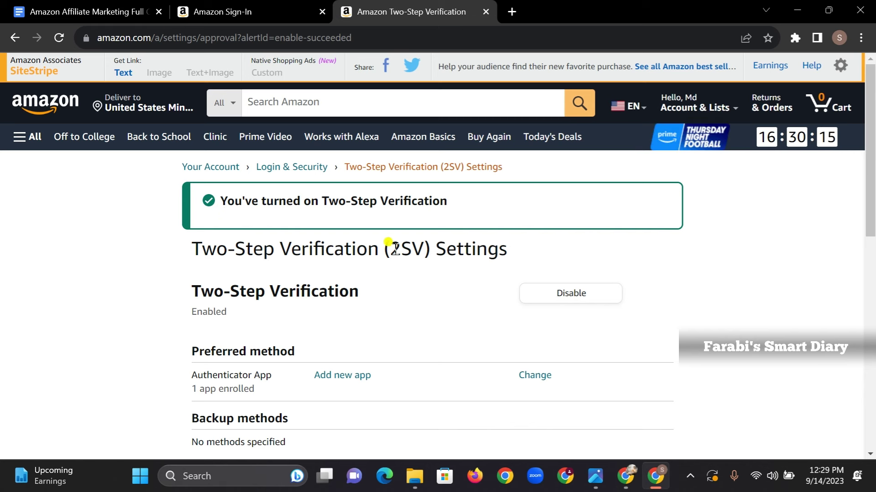
scroll(329, 300, down, 1)
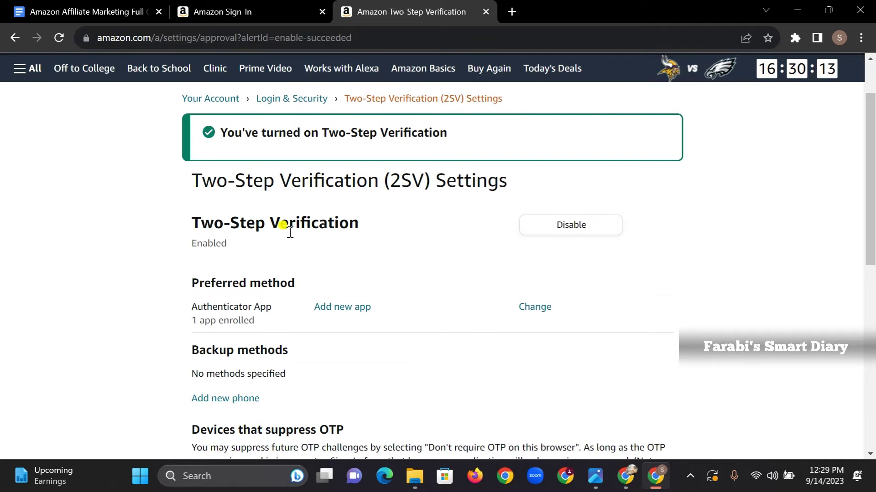
scroll(384, 376, down, 3)
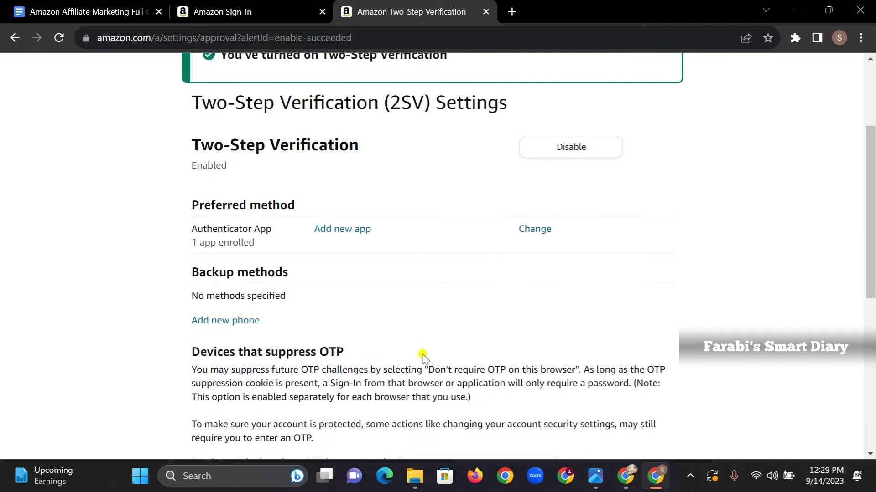
scroll(412, 357, up, 3)
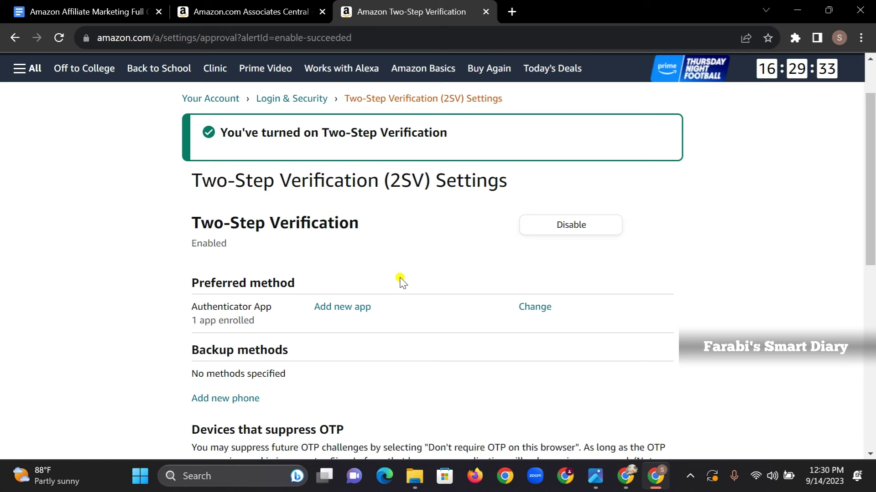
click(258, 10)
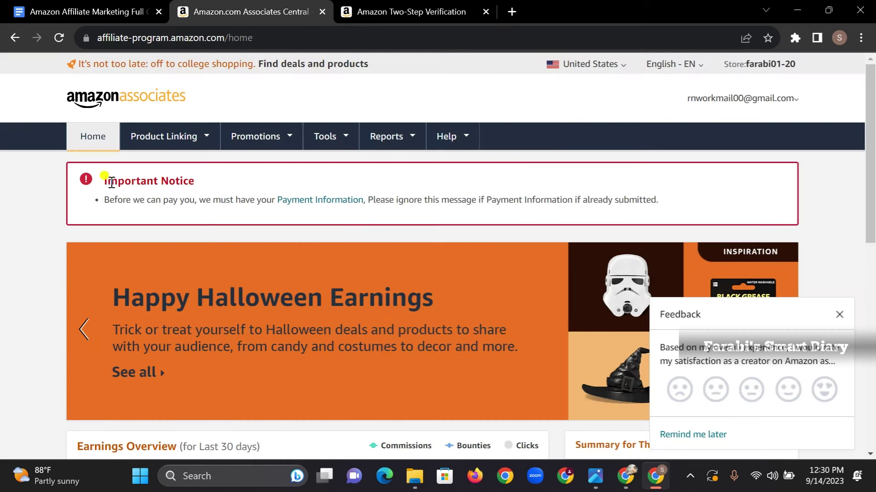
Follow the Payment Information notice to Change Payment Method under Payment and Tax Information.
click(313, 201)
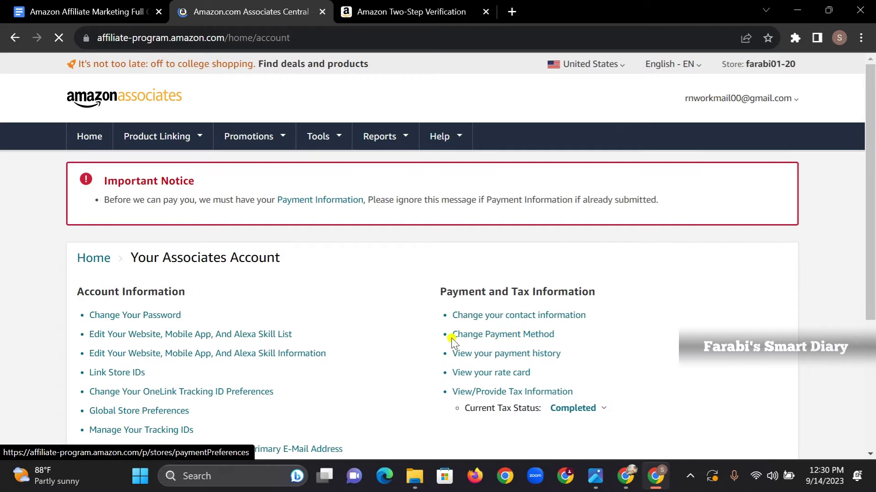
click(502, 338)
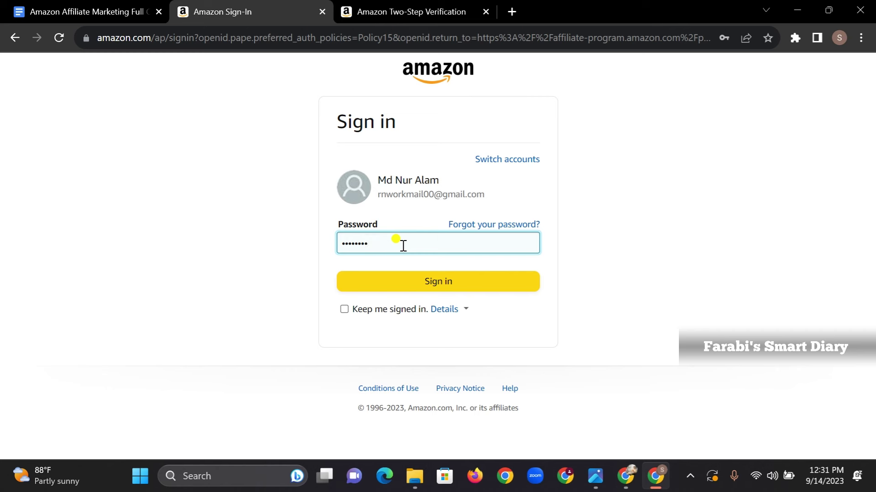
Sign in with the filled-in password and submit the pasted authenticator one-time code.
click(437, 280)
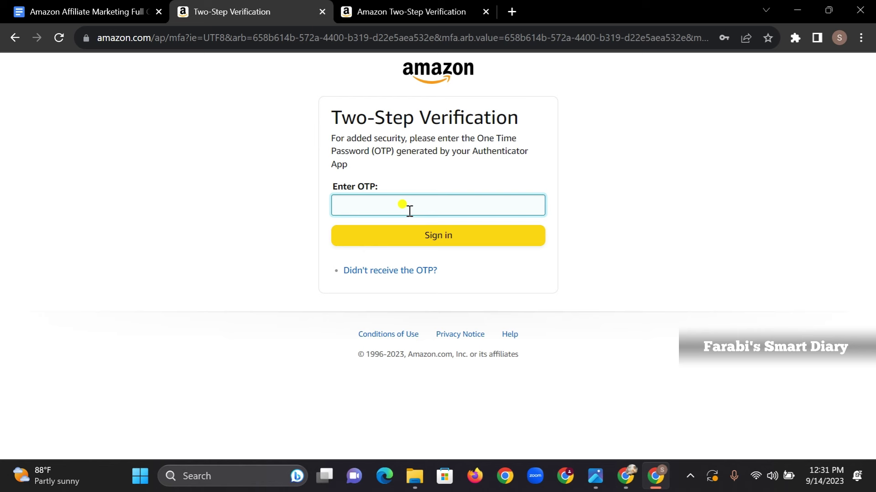
key(ctrl+v)
key(Return)
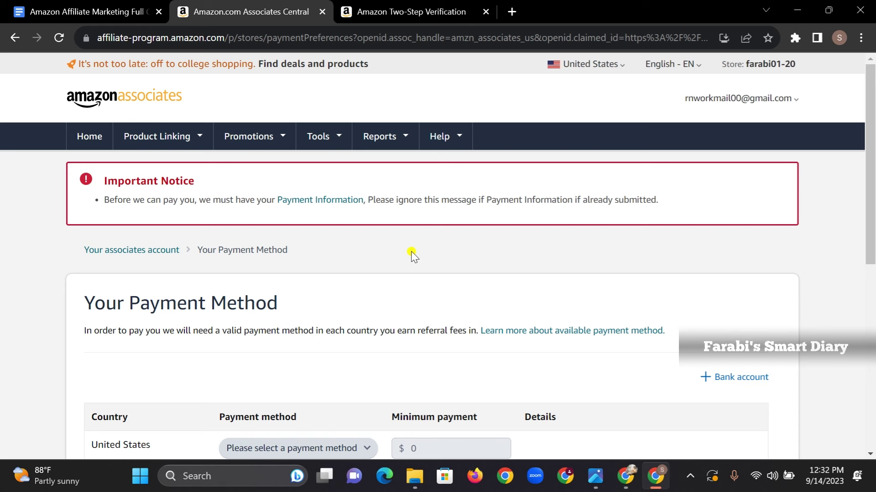
Check the United States payment row, then follow '+ Bank account' to the bank accounts page.
scroll(399, 258, down, 1)
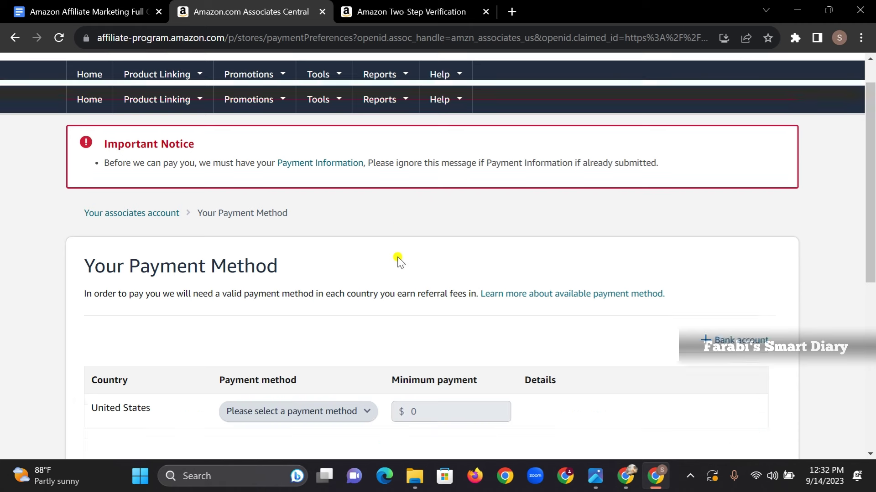
scroll(237, 233, down, 3)
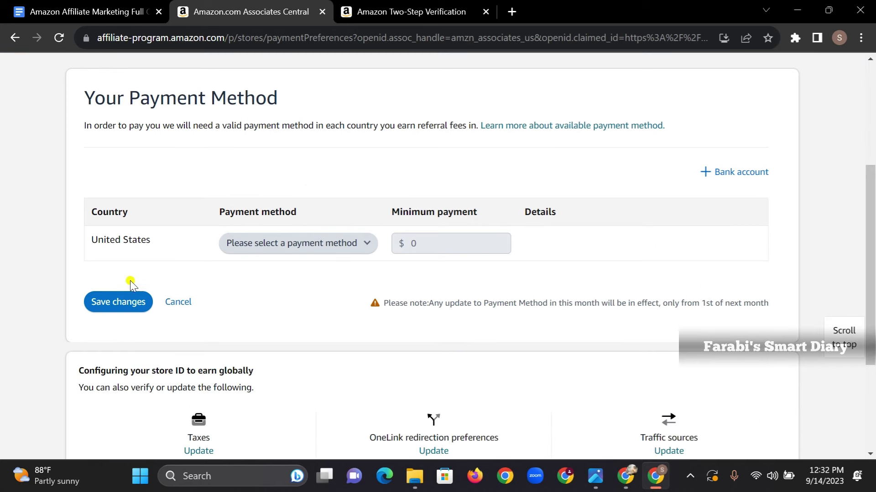
scroll(283, 291, up, 2)
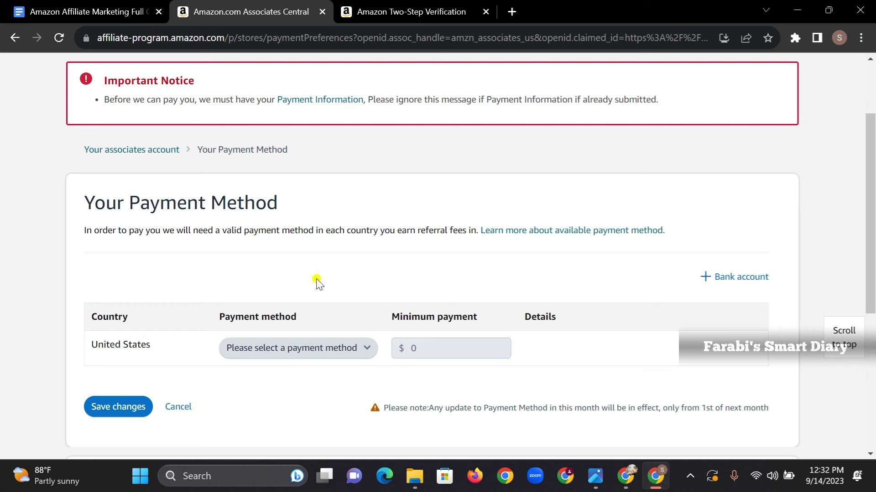
click(728, 278)
Choose '+ Add a new bank account' to bring up the empty United States Add Bank Account form.
scroll(543, 307, down, 3)
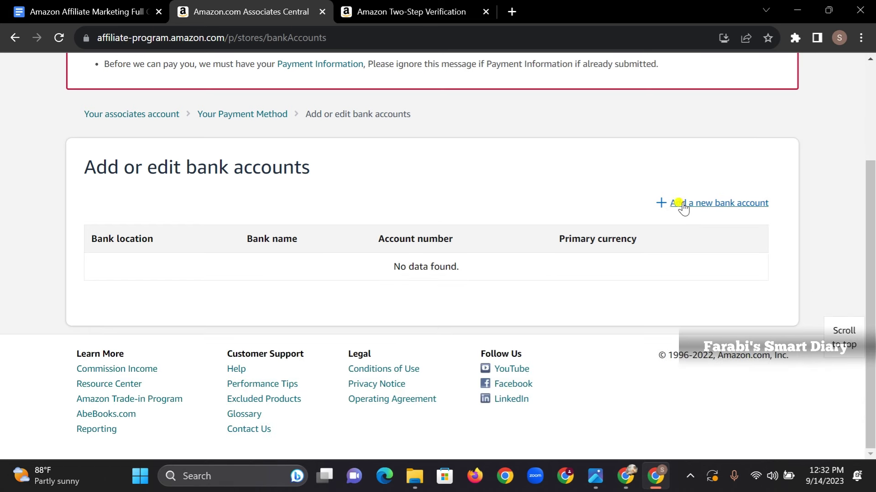
click(717, 204)
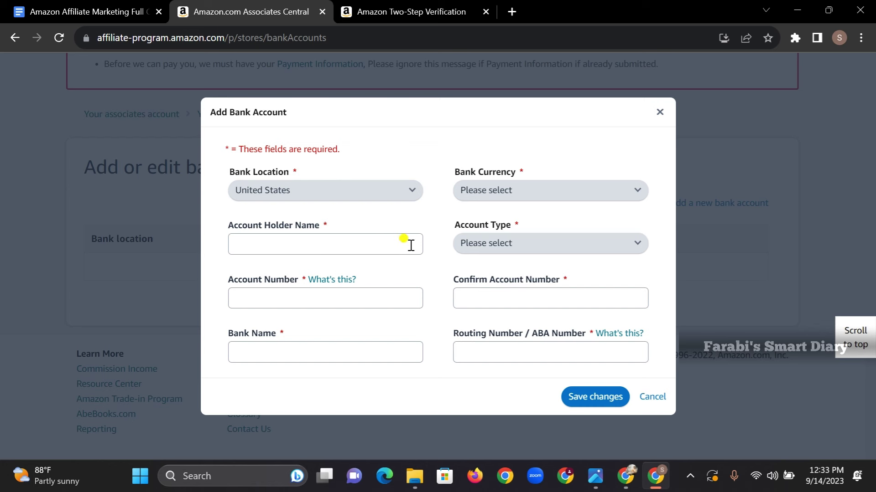
key(Tab)
Page through the Payoneer screenshots to Payoneer Ac 3.png's USD details, then go back to the form.
click(595, 476)
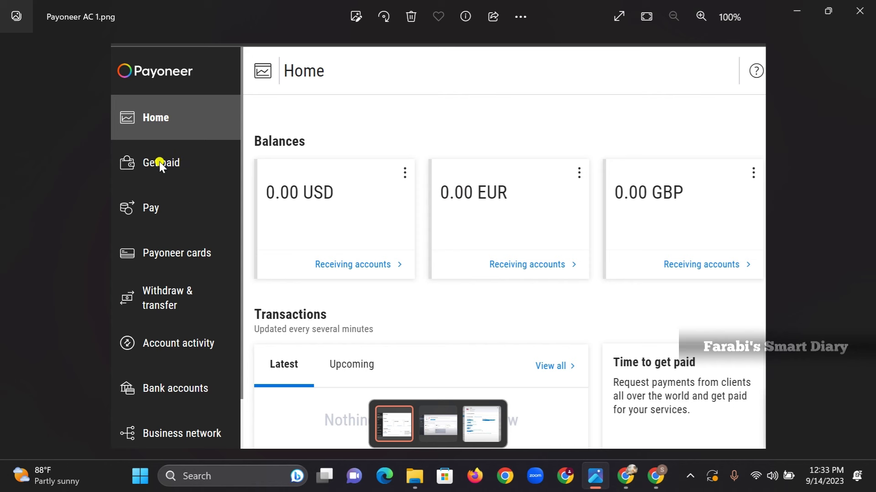
key(Right)
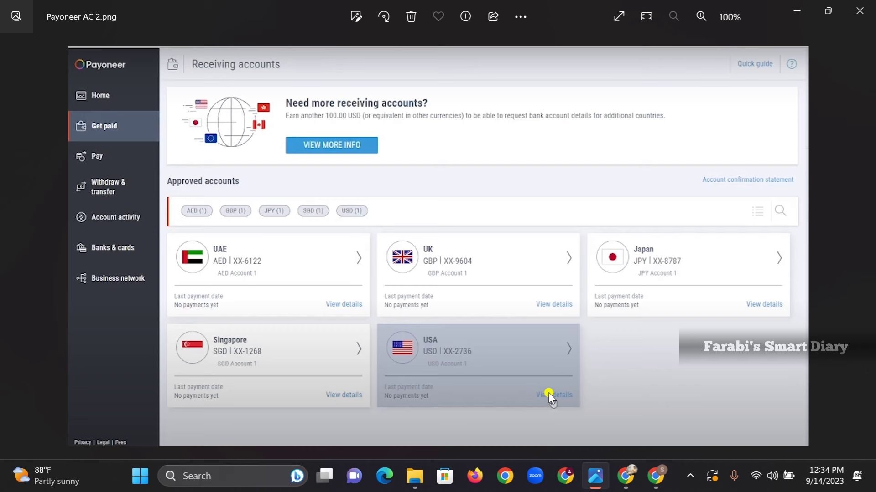
key(Right)
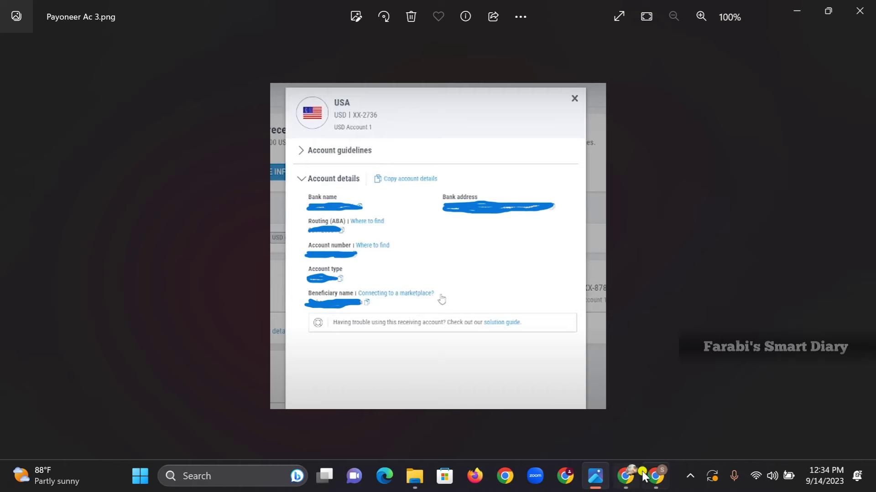
click(655, 476)
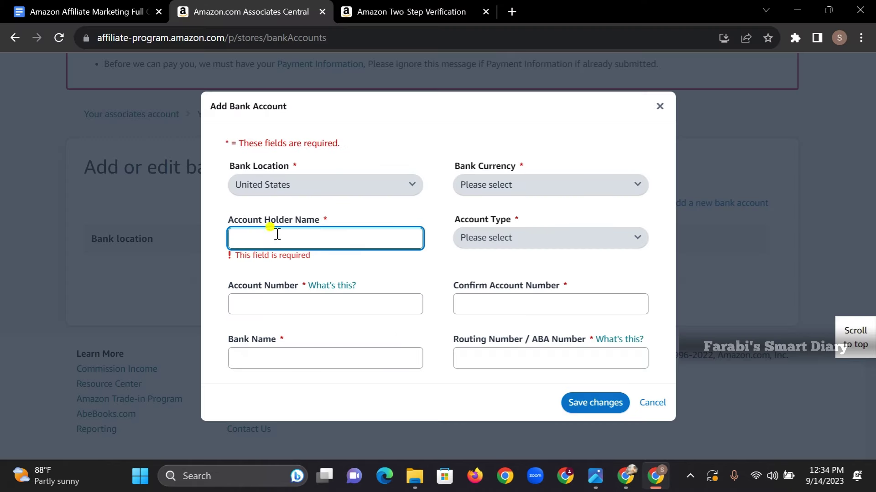
Check the Payoneer account number against the still-empty Account Number field.
click(595, 476)
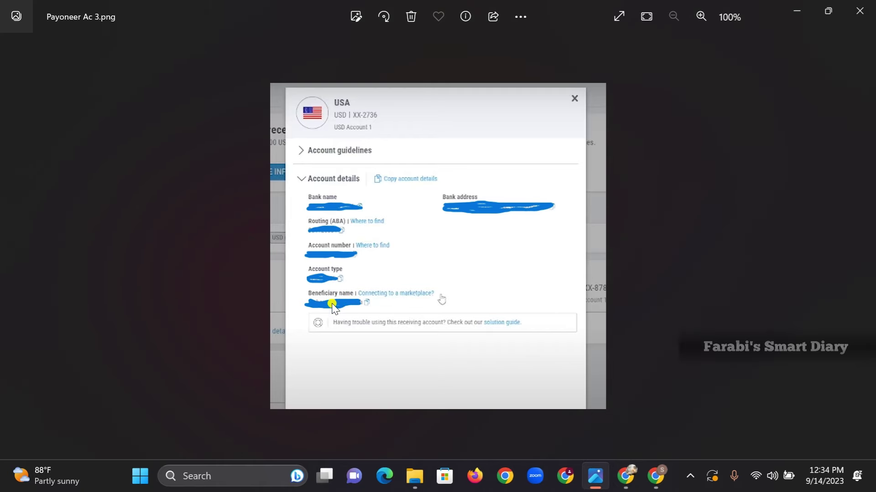
click(655, 476)
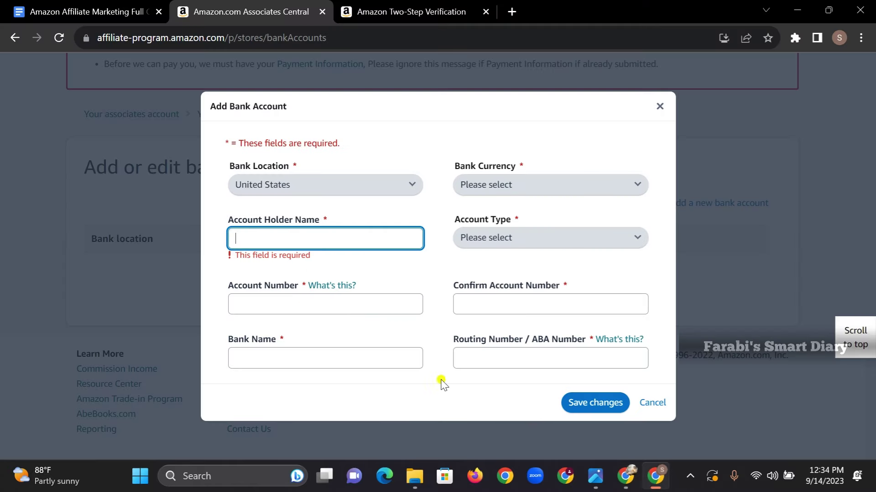
click(274, 301)
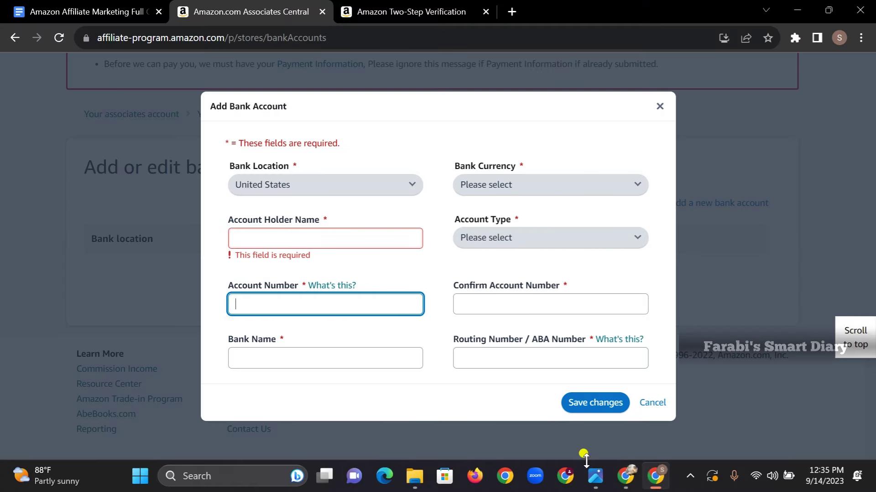
click(594, 476)
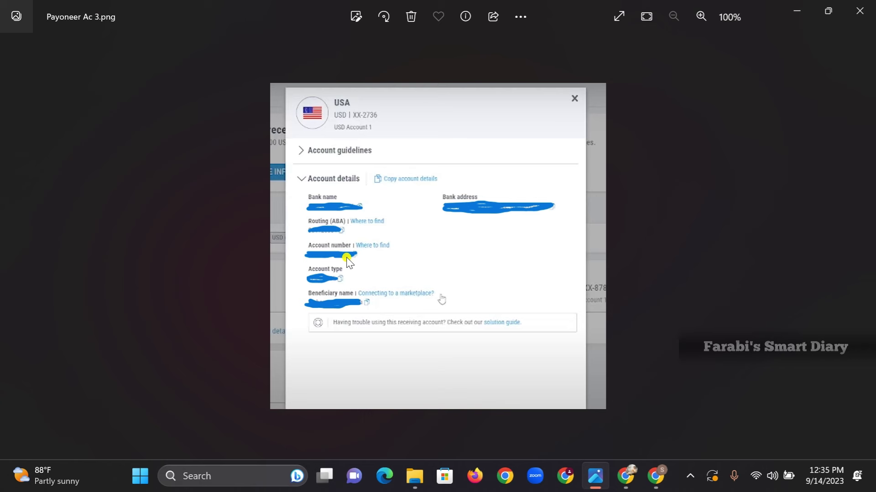
click(655, 476)
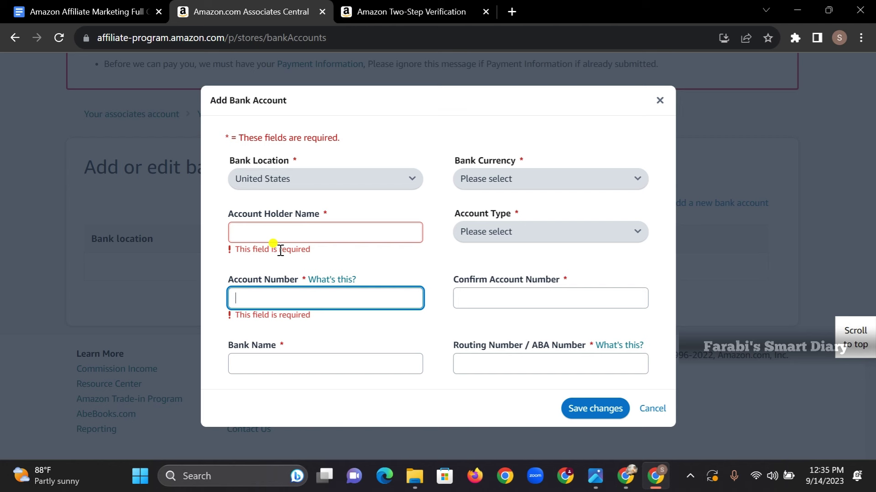
Select the Bank Name field and compare it with the Payoneer bank name.
click(284, 363)
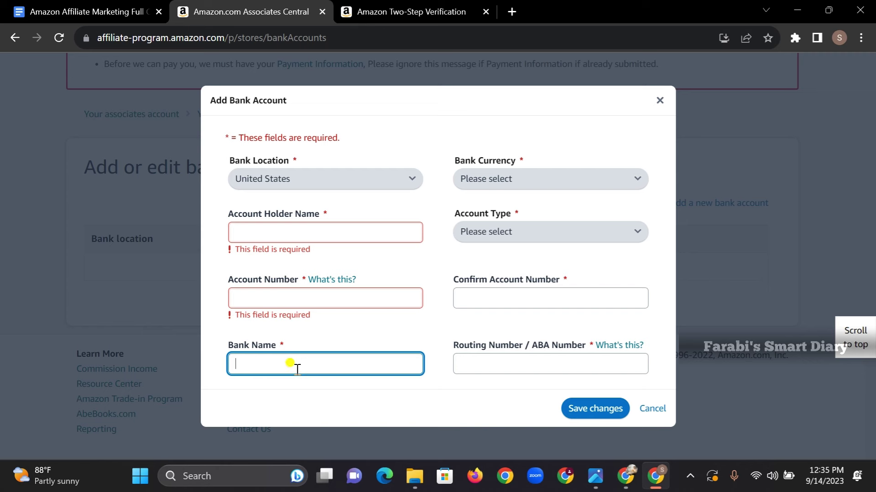
click(597, 482)
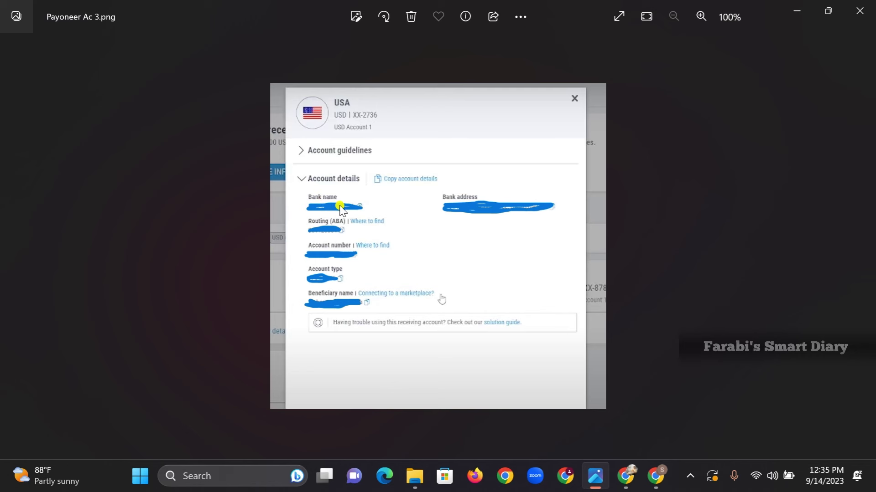
click(655, 476)
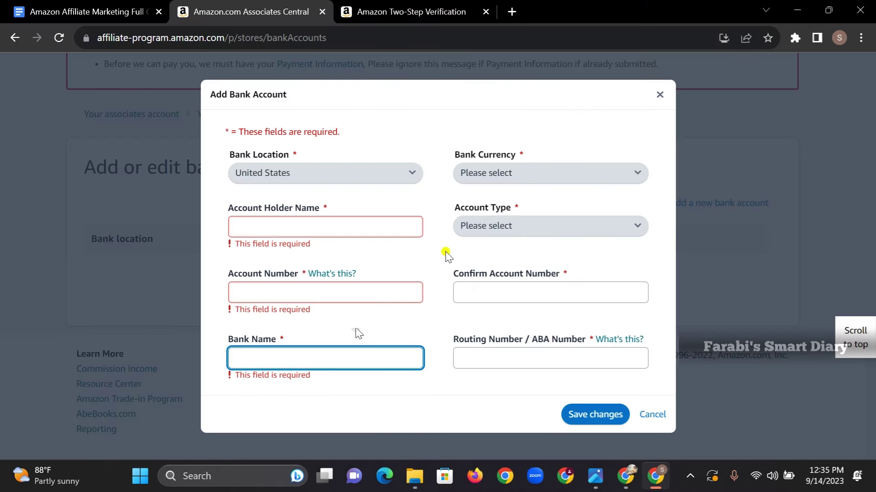
Set Bank Currency to US Dollars and Account Type to Checking, then recheck the Payoneer details.
click(635, 173)
click(482, 176)
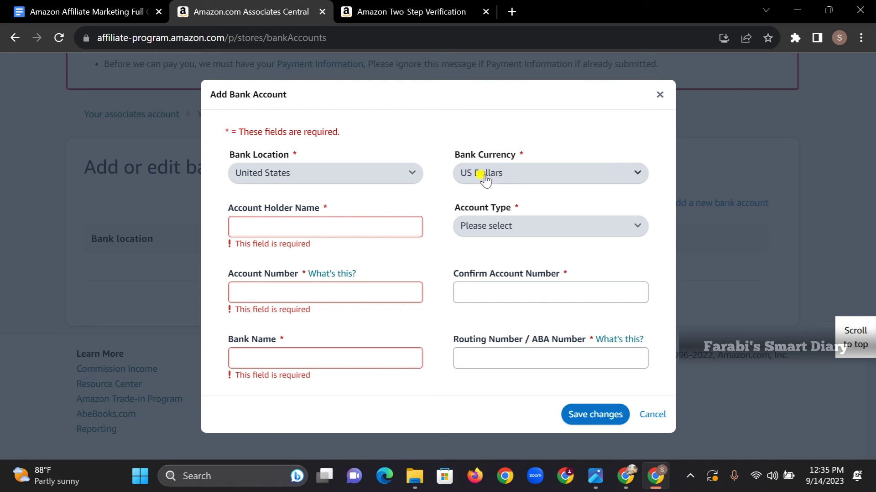
click(636, 226)
click(505, 229)
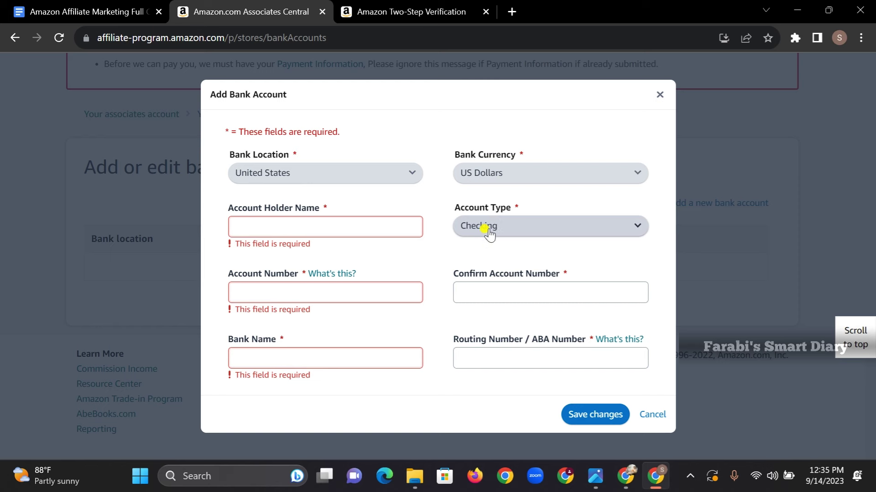
click(595, 476)
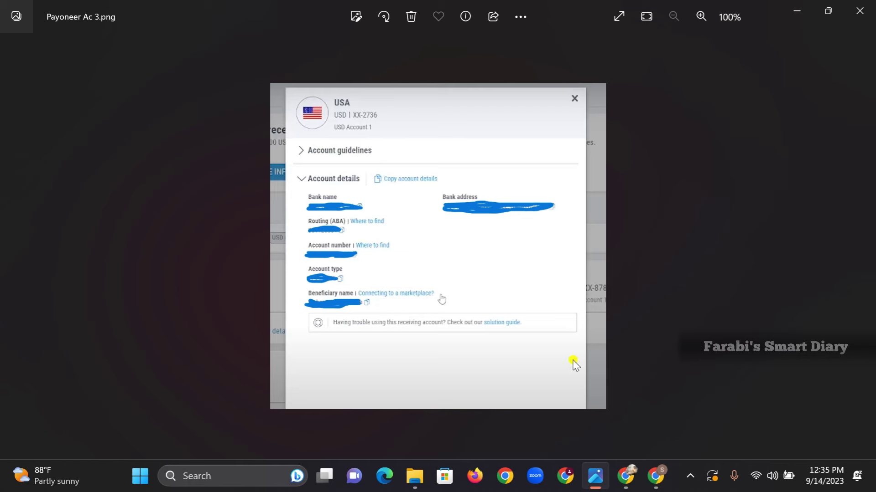
Read the Payoneer Routing (ABA) number, then return to the Add Bank Account form.
click(655, 476)
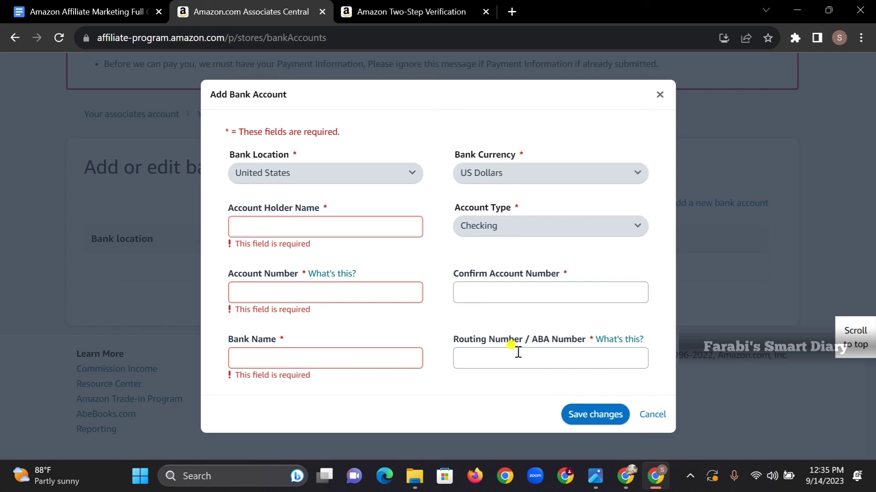
click(595, 476)
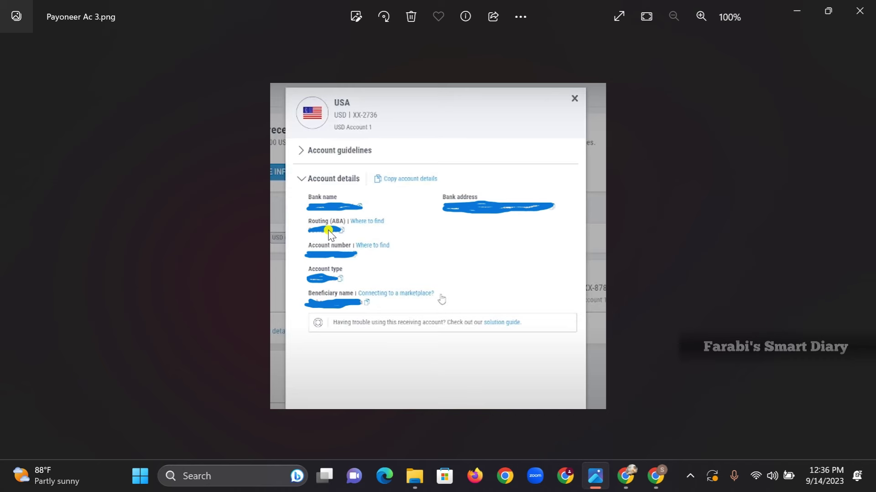
click(655, 476)
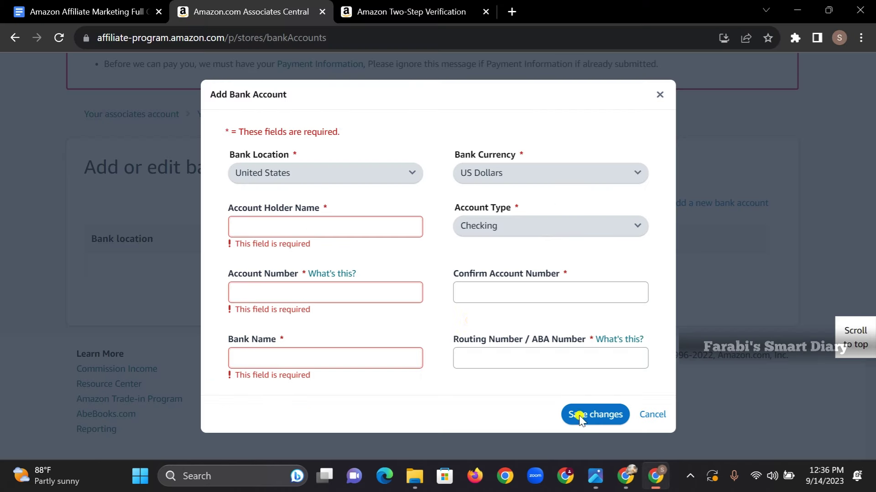